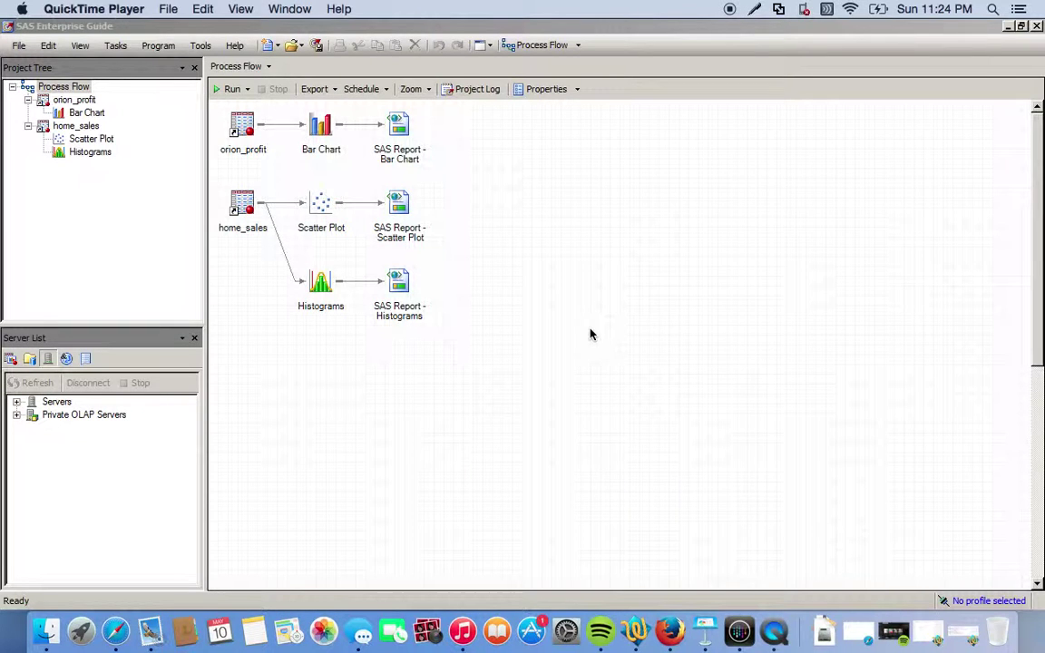
Open the home_sales table and scroll through its rows to review the Home_size values
{"action": "left_click", "coordinate": [61, 126]}
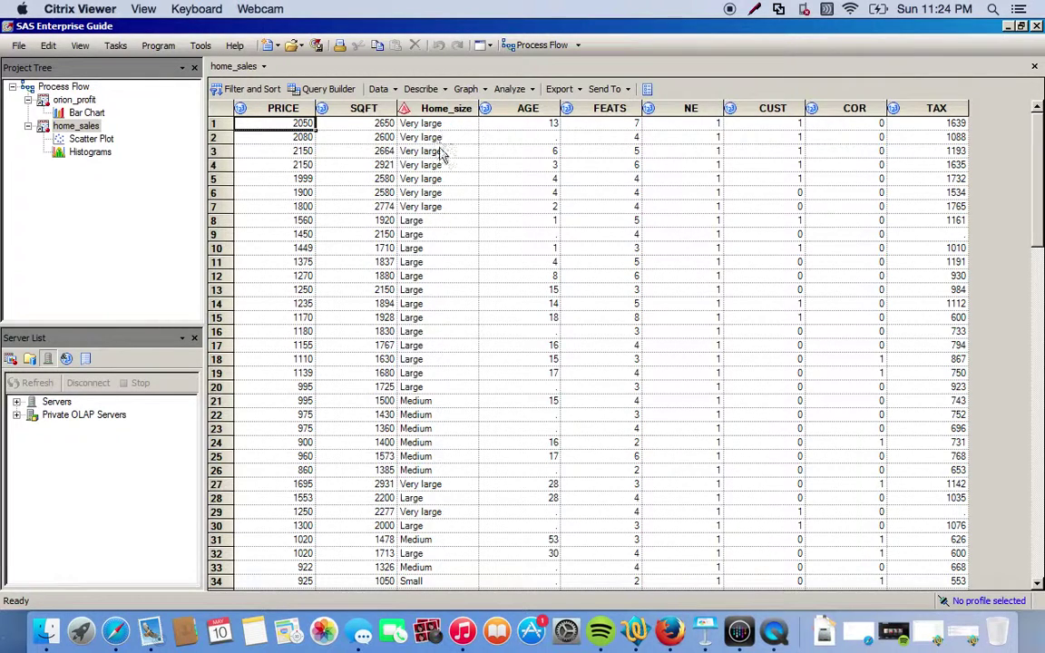
{"action": "scroll", "coordinate": [444, 164], "scroll_direction": "down", "scroll_amount": 5}
{"action": "scroll", "coordinate": [444, 164], "scroll_direction": "up", "scroll_amount": 5}
{"action": "scroll", "coordinate": [445, 165], "scroll_direction": "down", "scroll_amount": 4}
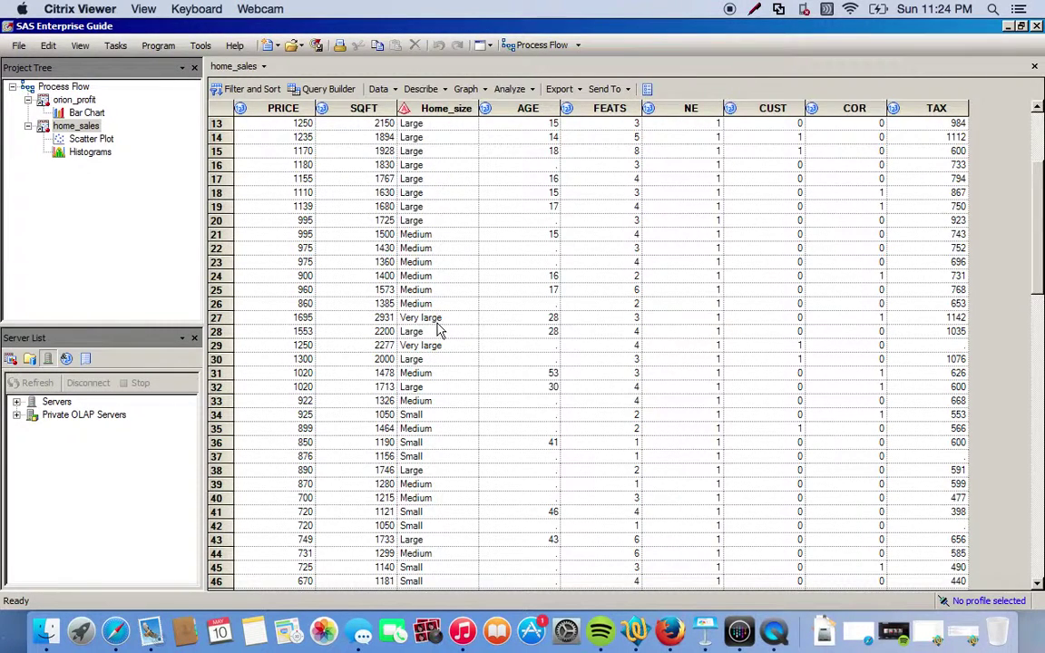
{"action": "scroll", "coordinate": [438, 331], "scroll_direction": "down", "scroll_amount": 20}
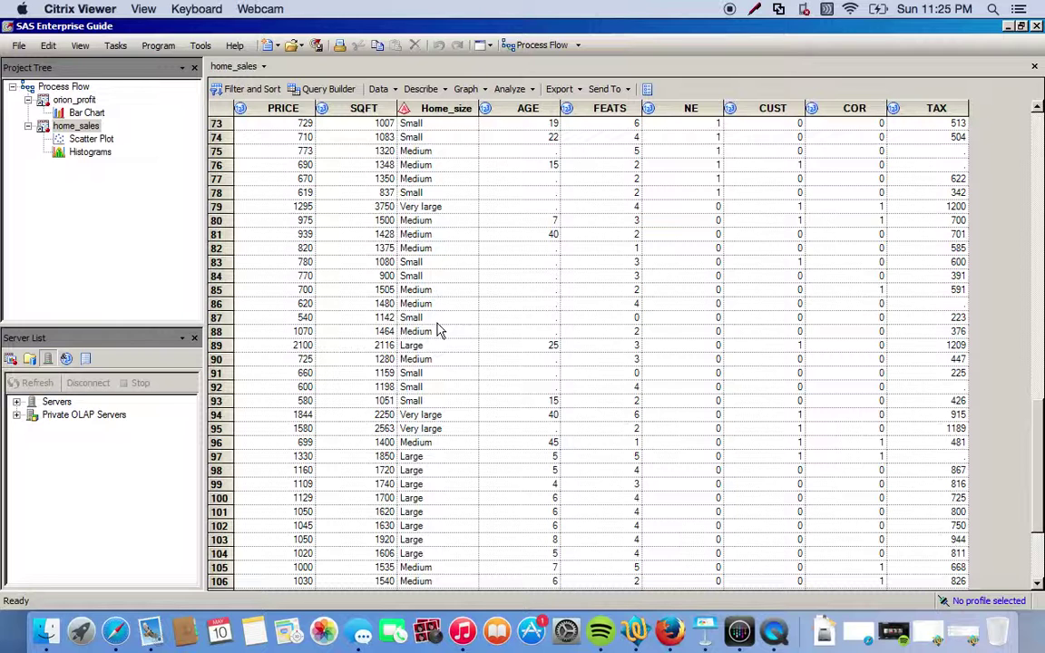
Start a Pie Chart task on home_sales with Home_size as the column to chart
{"action": "left_click", "coordinate": [471, 92]}
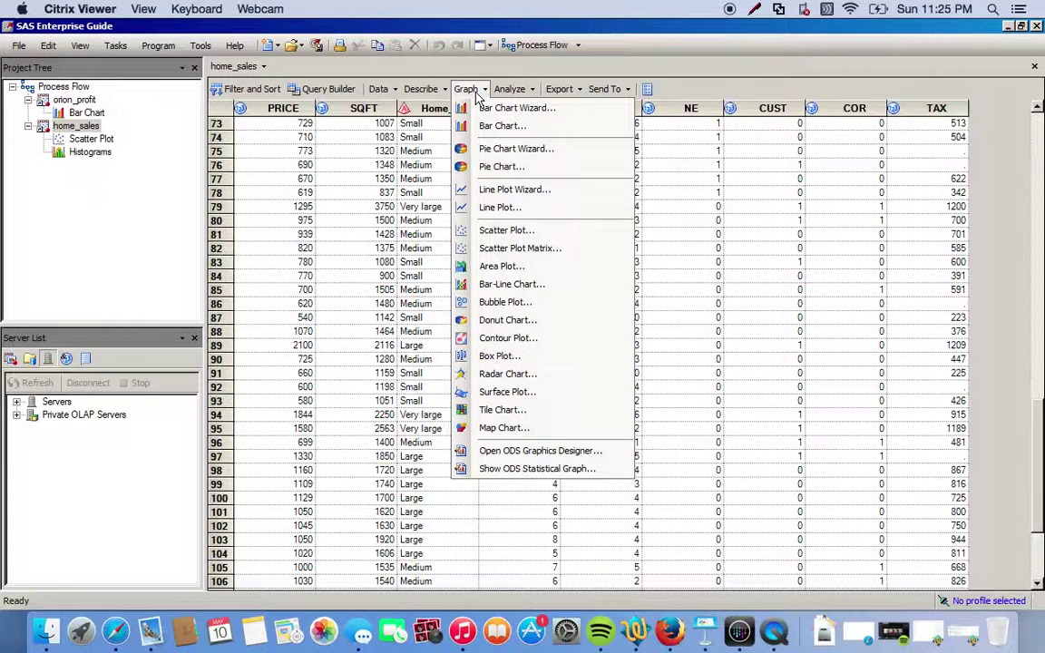
{"action": "left_click", "coordinate": [500, 167]}
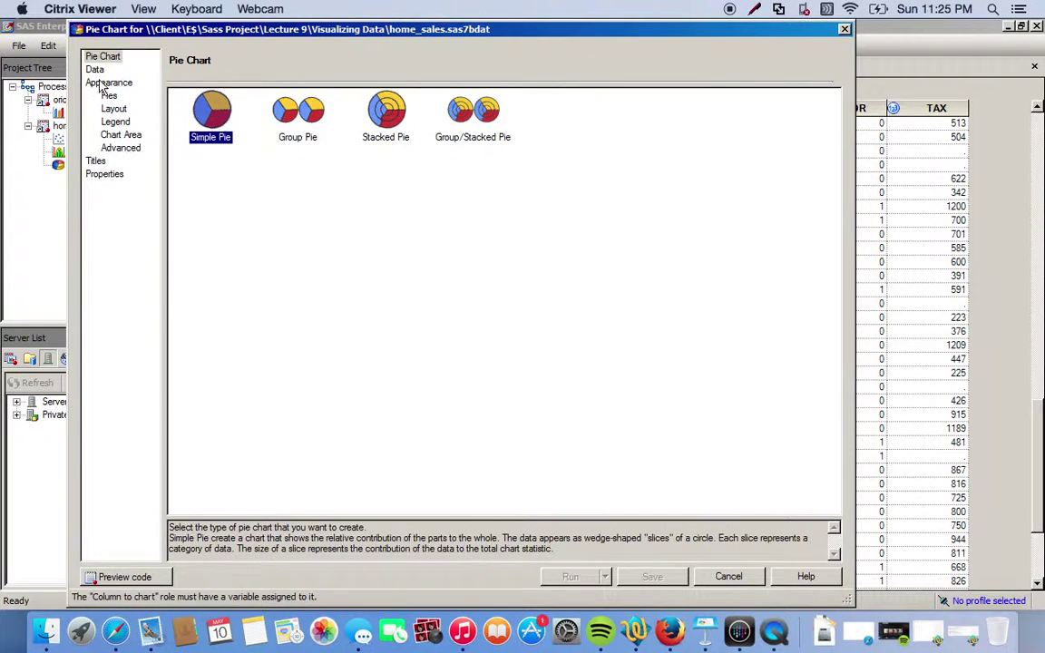
{"action": "left_click", "coordinate": [95, 70]}
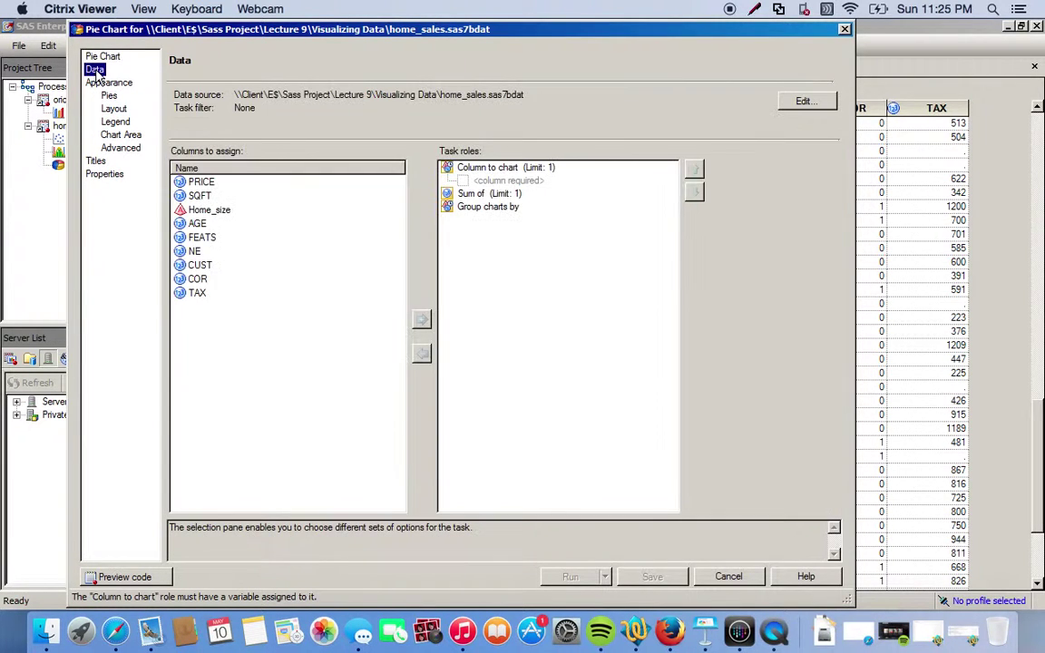
{"action": "left_click", "coordinate": [197, 211]}
{"action": "left_click_drag", "start_coordinate": [198, 214], "coordinate": [474, 185]}
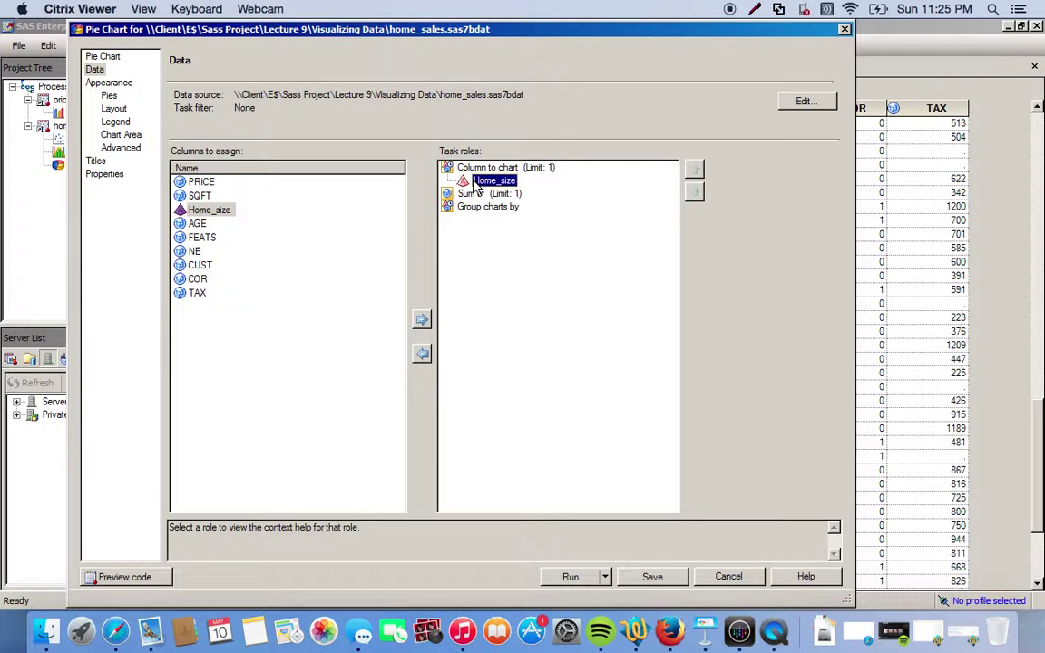
{"action": "left_click", "coordinate": [108, 83]}
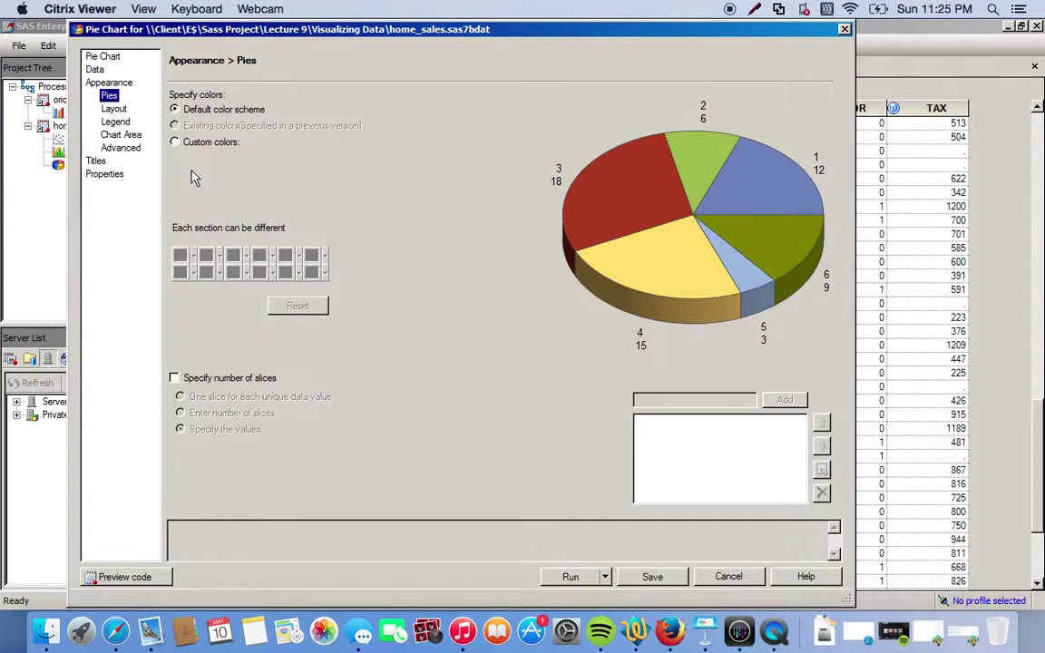
Switch to custom colors and colour slices 1–3 orange, lime green and orange
{"action": "left_click", "coordinate": [174, 142]}
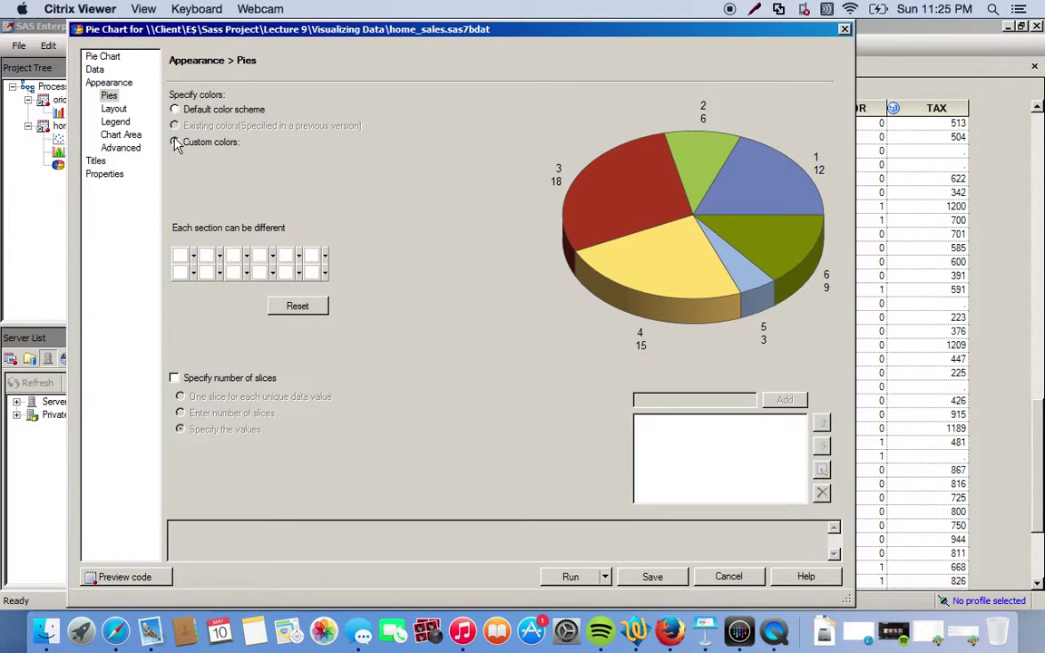
{"action": "left_click", "coordinate": [194, 257]}
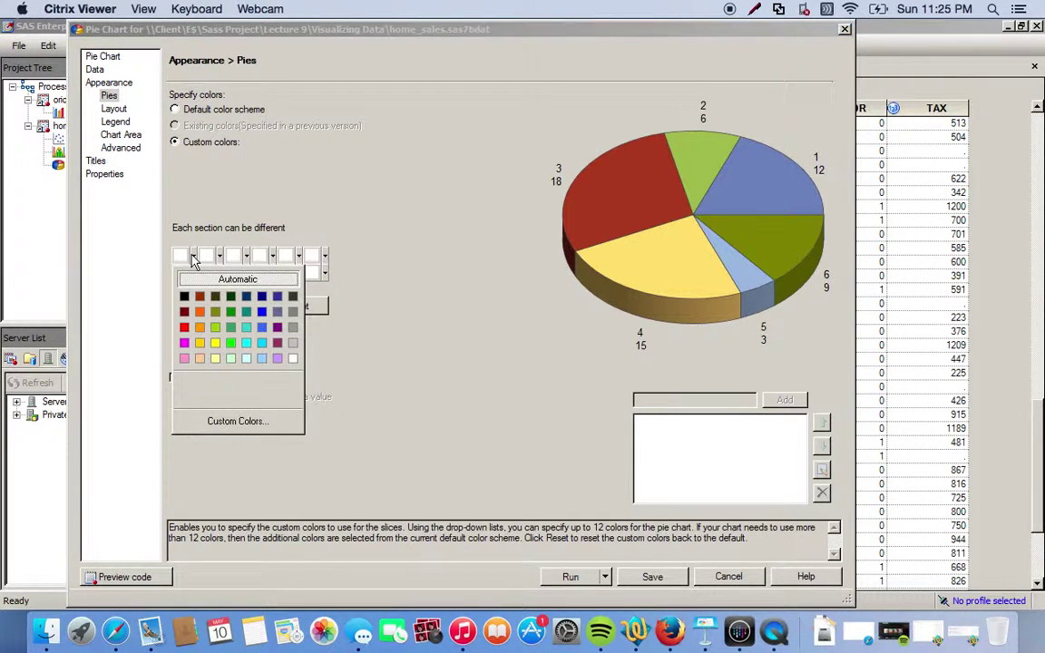
{"action": "left_click", "coordinate": [201, 312]}
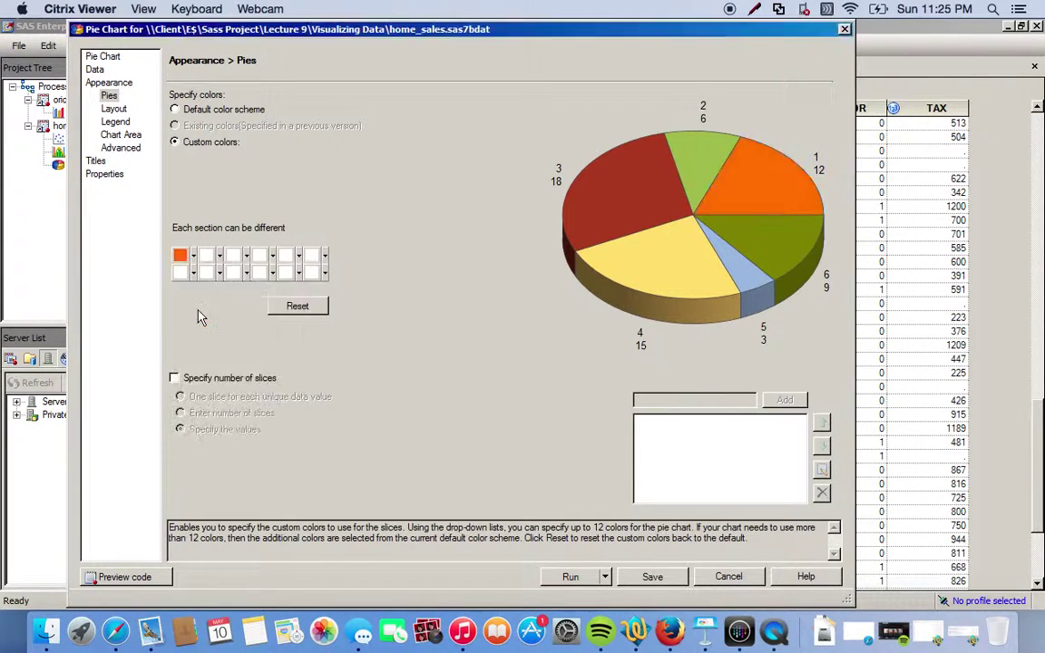
{"action": "left_click", "coordinate": [220, 258]}
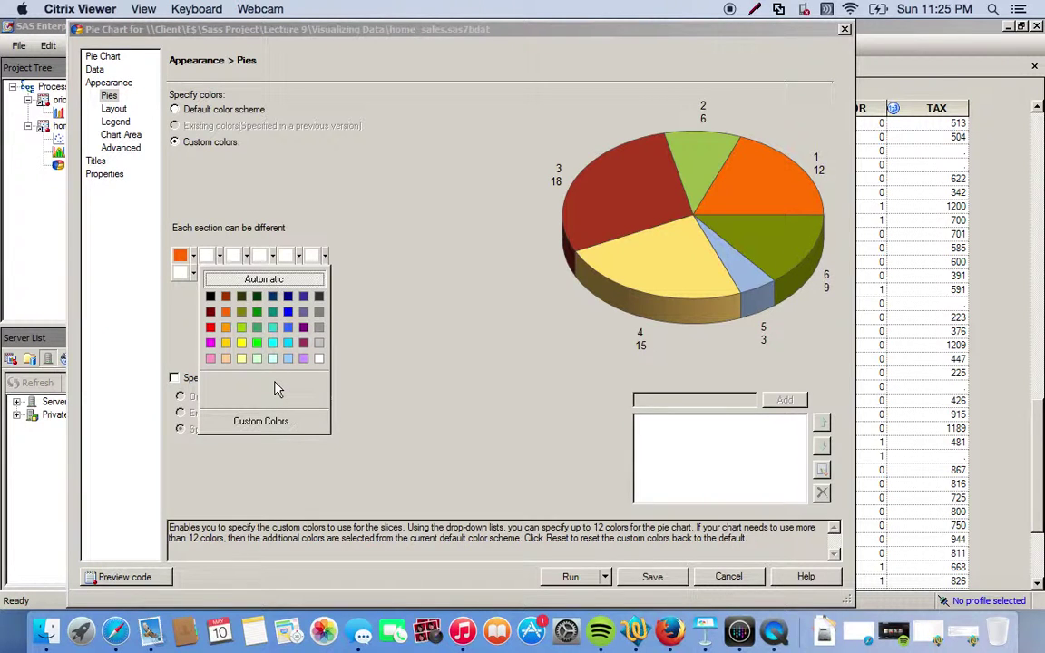
{"action": "left_click", "coordinate": [241, 327]}
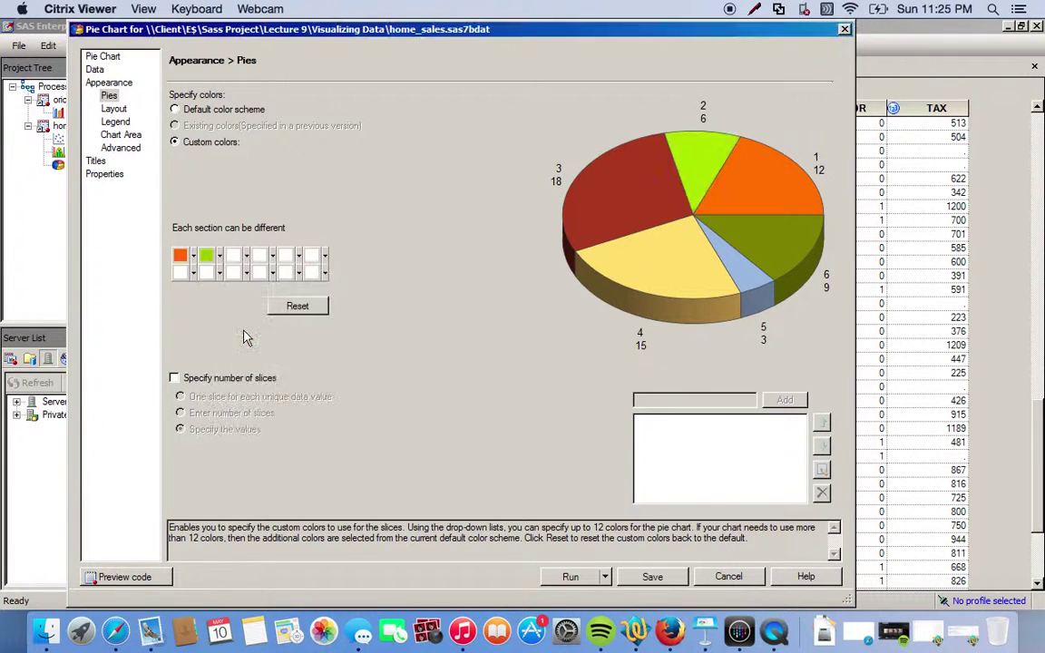
{"action": "left_click", "coordinate": [245, 258]}
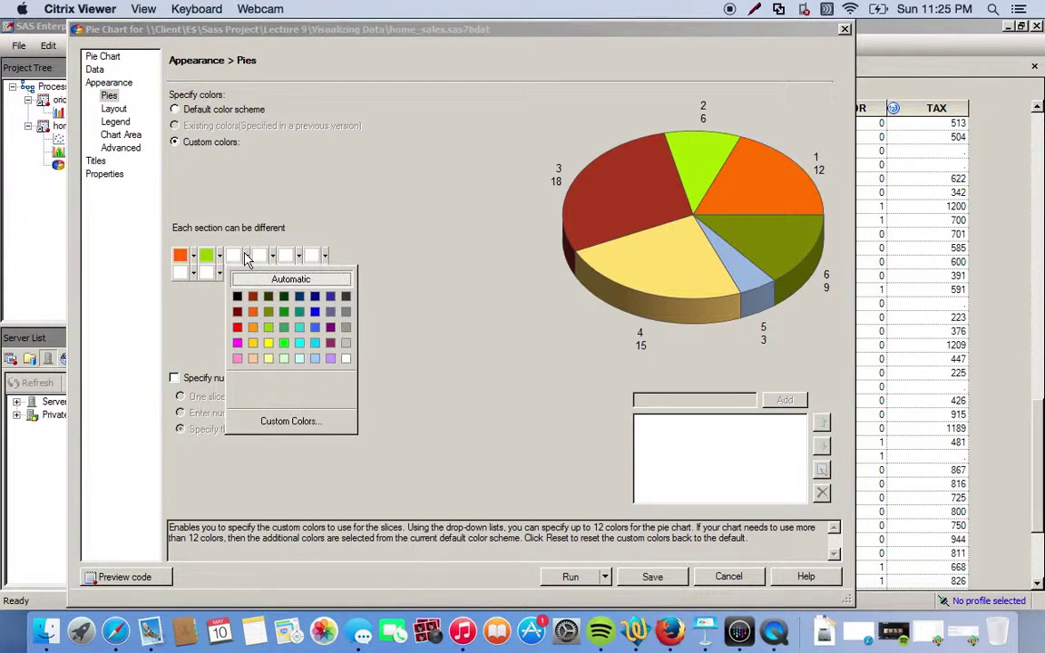
{"action": "left_click", "coordinate": [253, 326]}
Colour slice 4 dark red and bring up the full Color dialog for it
{"action": "left_click", "coordinate": [246, 258]}
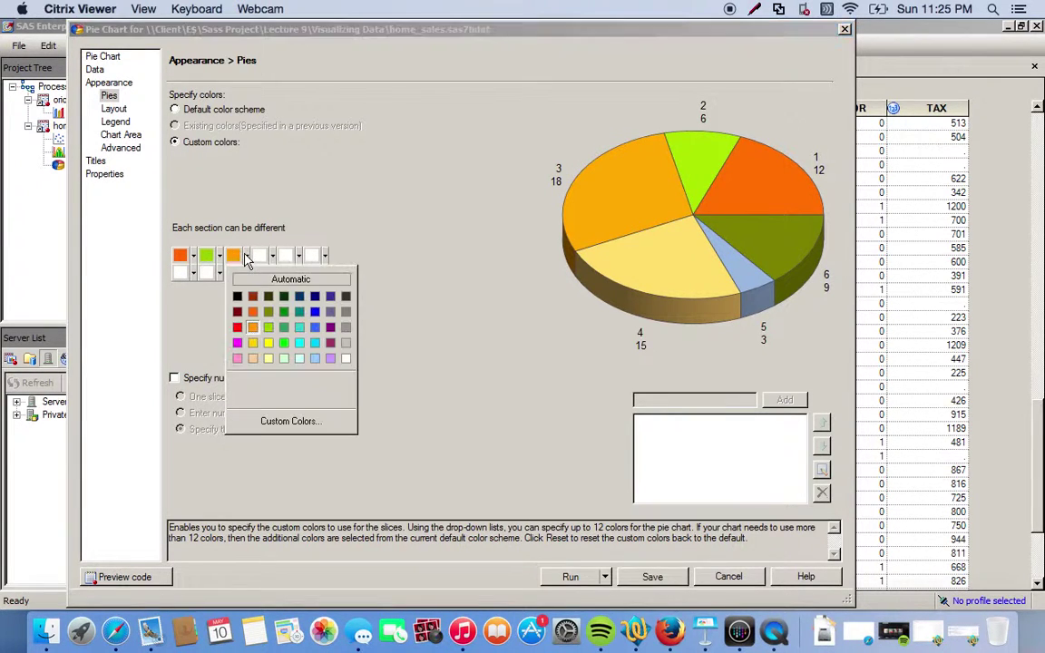
{"action": "left_click", "coordinate": [272, 257]}
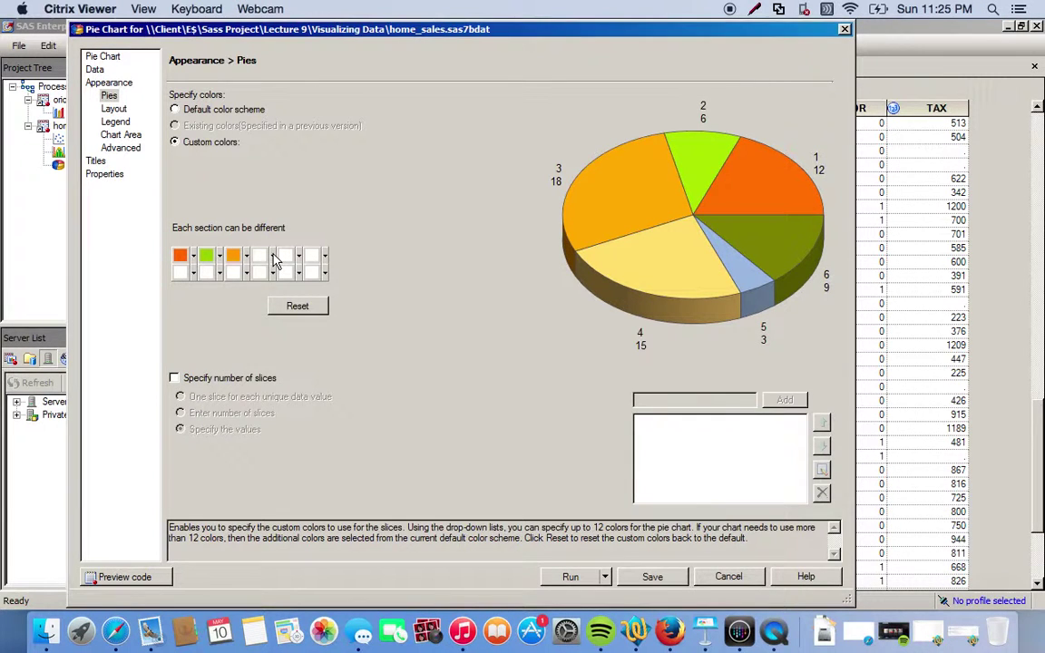
{"action": "left_click", "coordinate": [274, 259]}
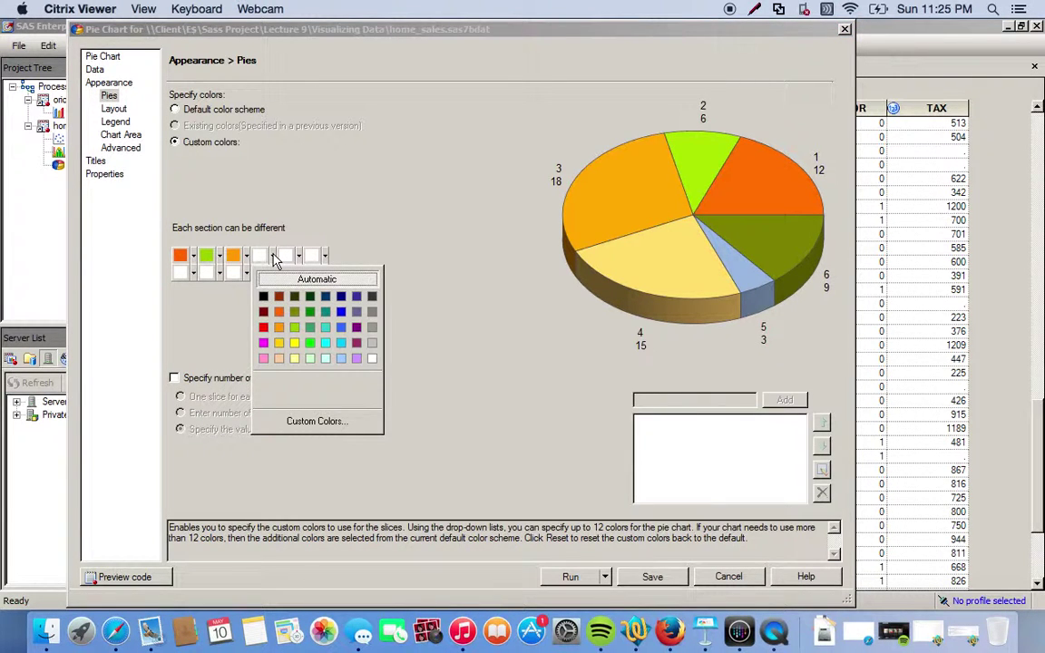
{"action": "left_click", "coordinate": [326, 329]}
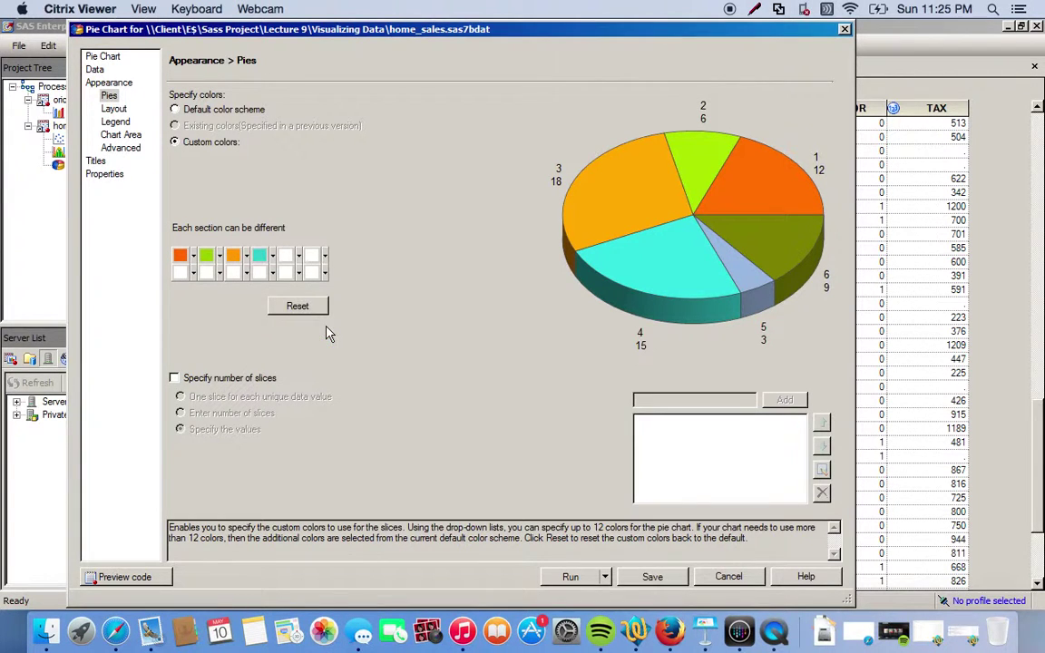
{"action": "left_click", "coordinate": [273, 259]}
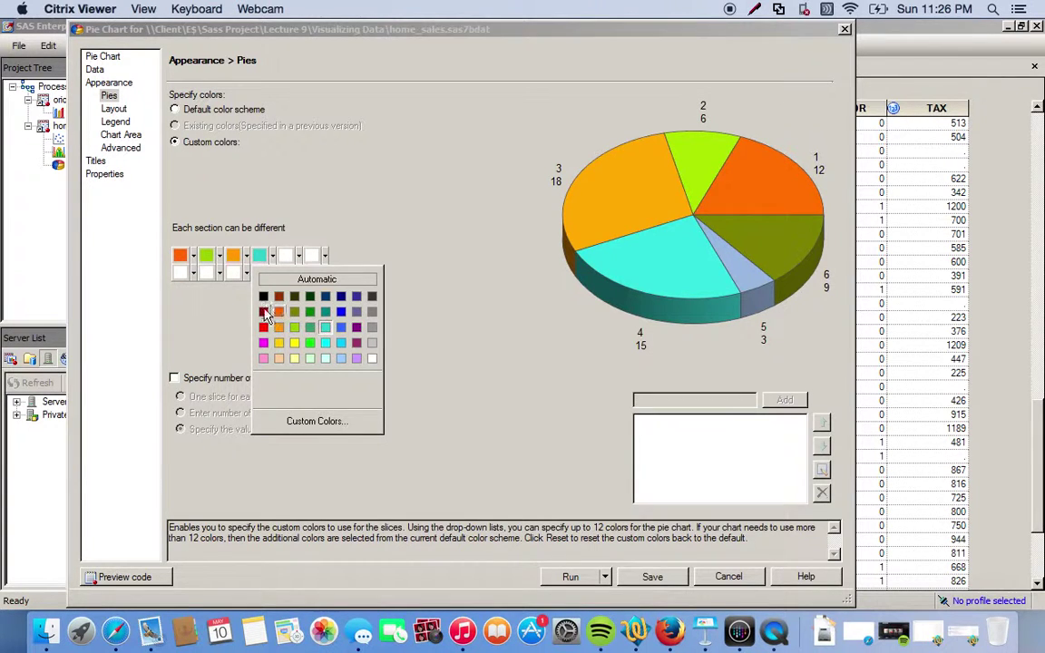
{"action": "left_click", "coordinate": [263, 311]}
{"action": "left_click", "coordinate": [272, 258]}
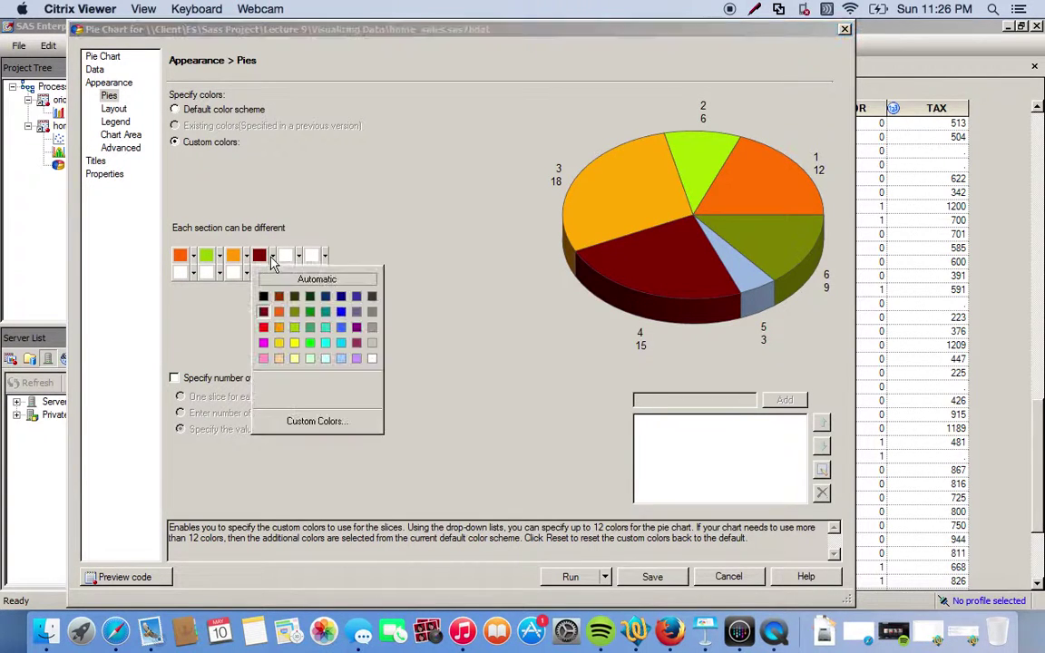
{"action": "left_click", "coordinate": [302, 421]}
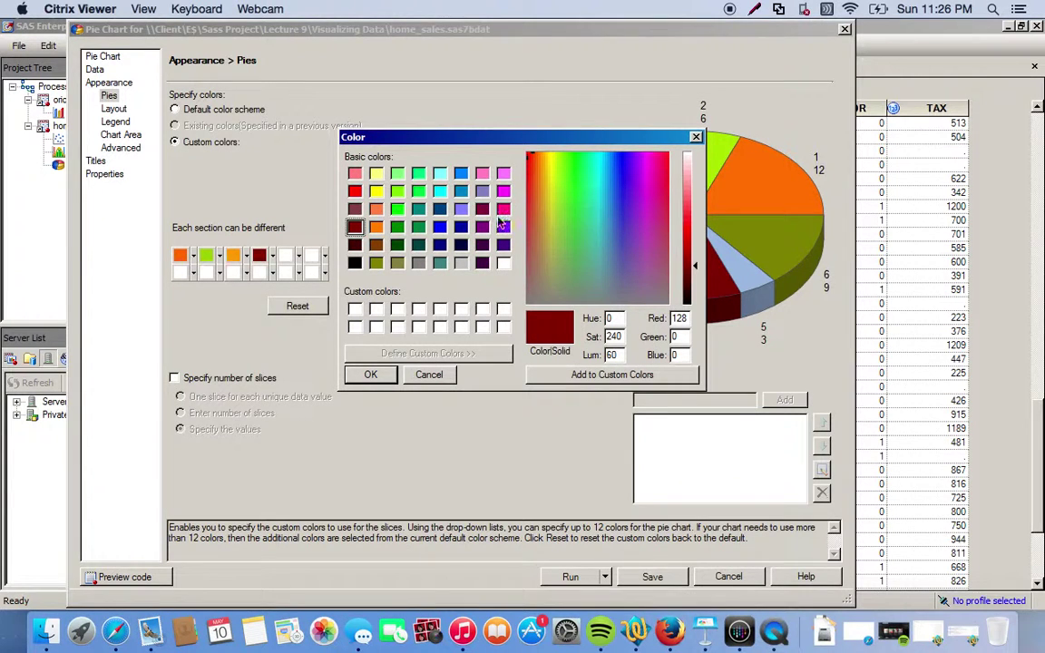
Pick orange 255,128,0 and darken it to RGB 196,98,0 for the fourth slice
{"action": "left_click", "coordinate": [375, 209]}
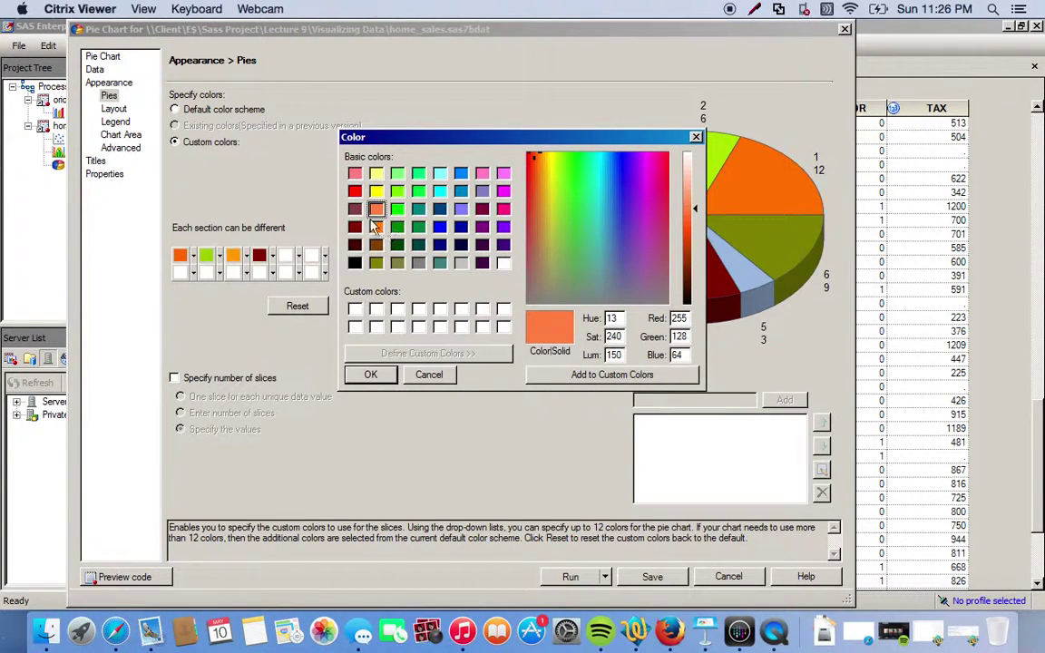
{"action": "left_click", "coordinate": [355, 227]}
{"action": "left_click", "coordinate": [375, 227]}
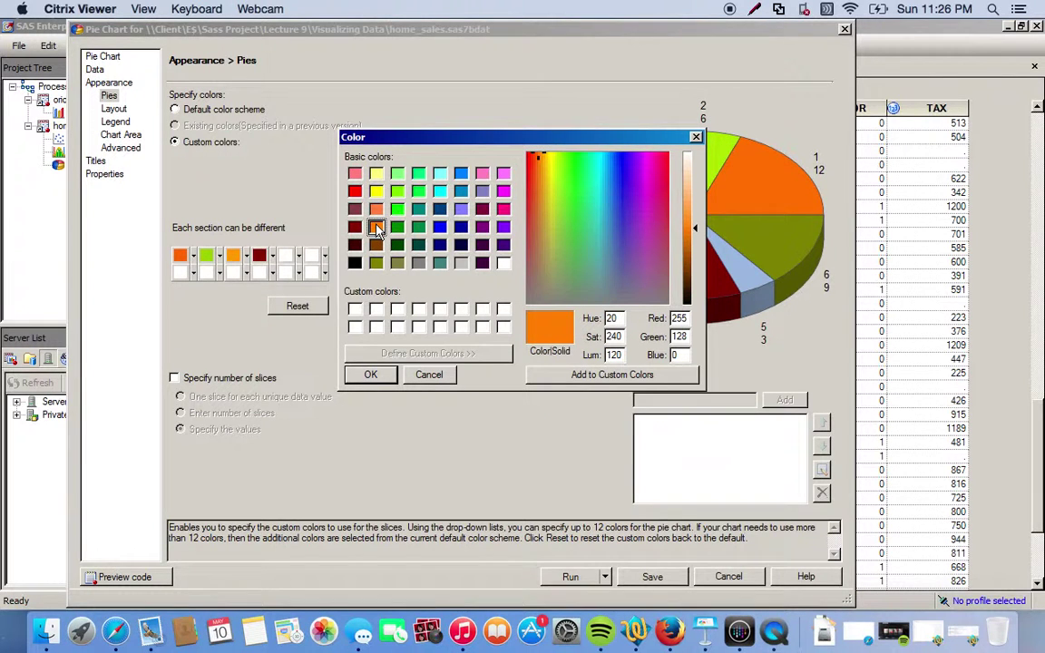
{"action": "left_click", "coordinate": [692, 241]}
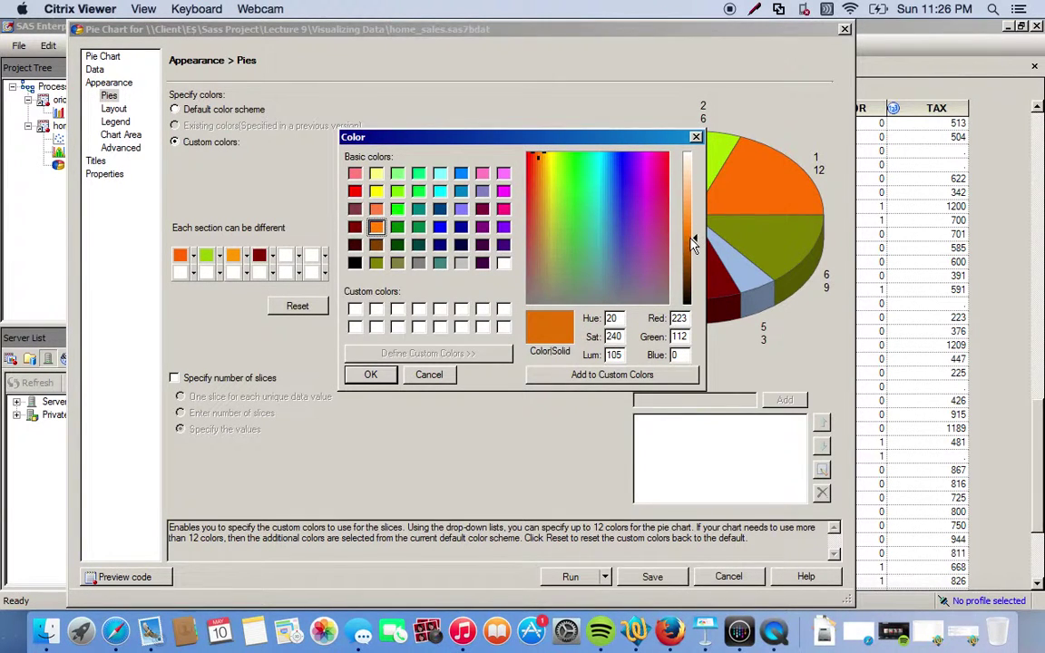
{"action": "left_click_drag", "start_coordinate": [693, 244], "coordinate": [694, 254]}
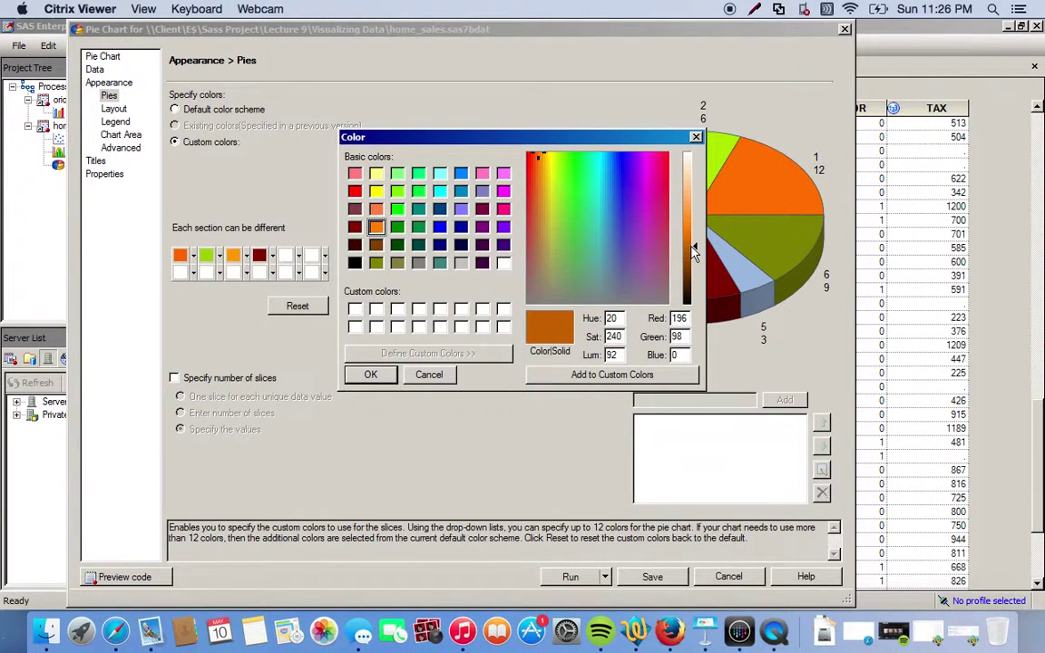
{"action": "left_click", "coordinate": [373, 373]}
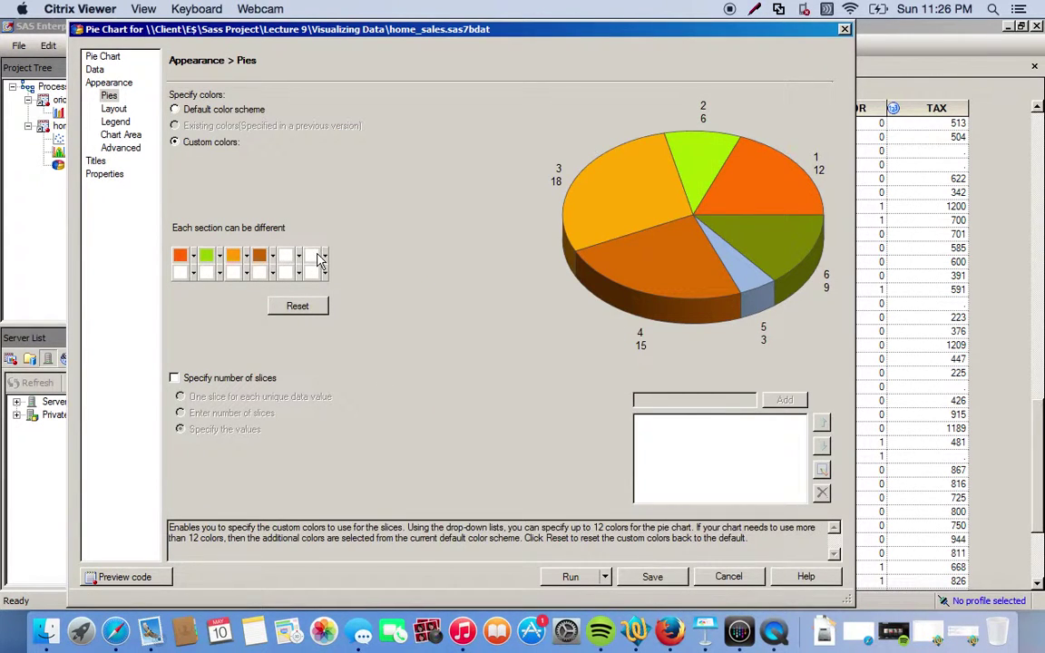
Make the pie 3 Dimensional with Name and Percentage Inside and Statistic value set to None
{"action": "left_click", "coordinate": [115, 109]}
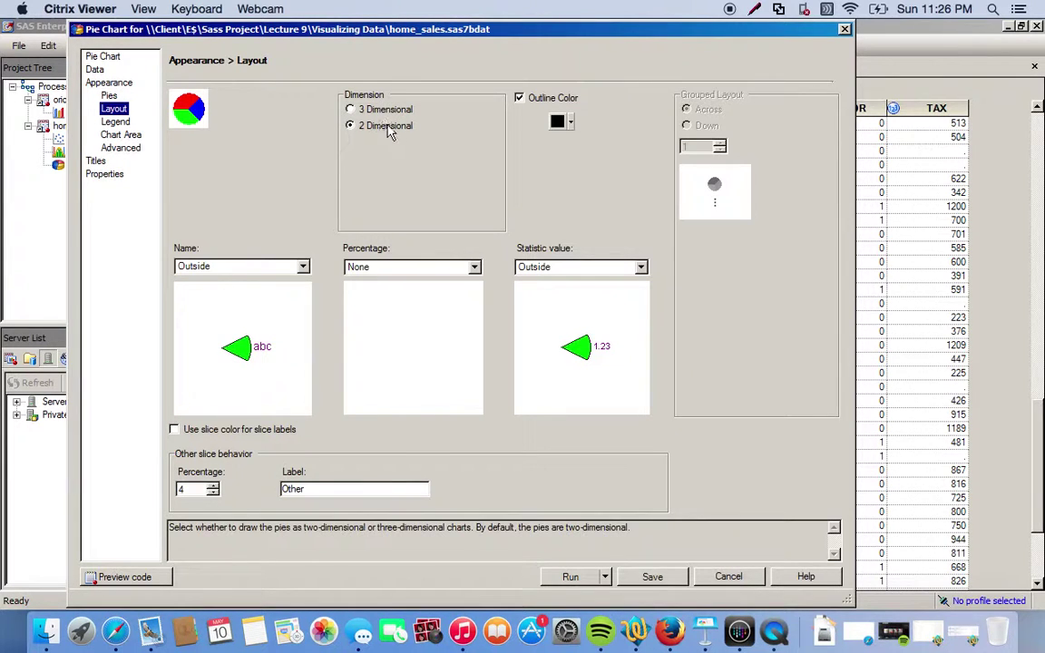
{"action": "left_click", "coordinate": [350, 109]}
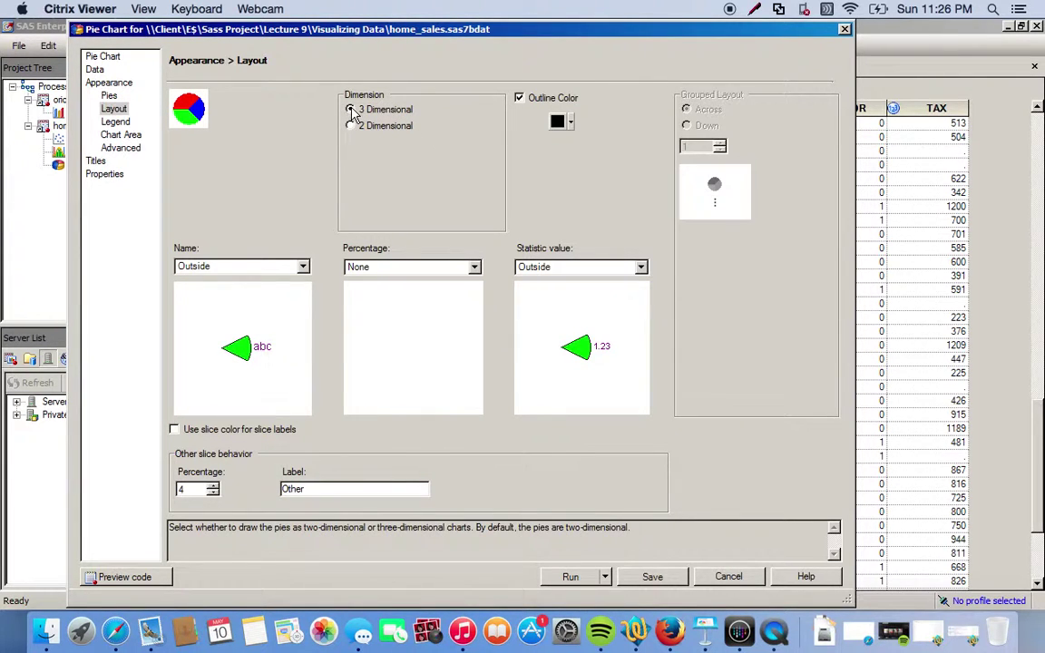
{"action": "left_click", "coordinate": [269, 267]}
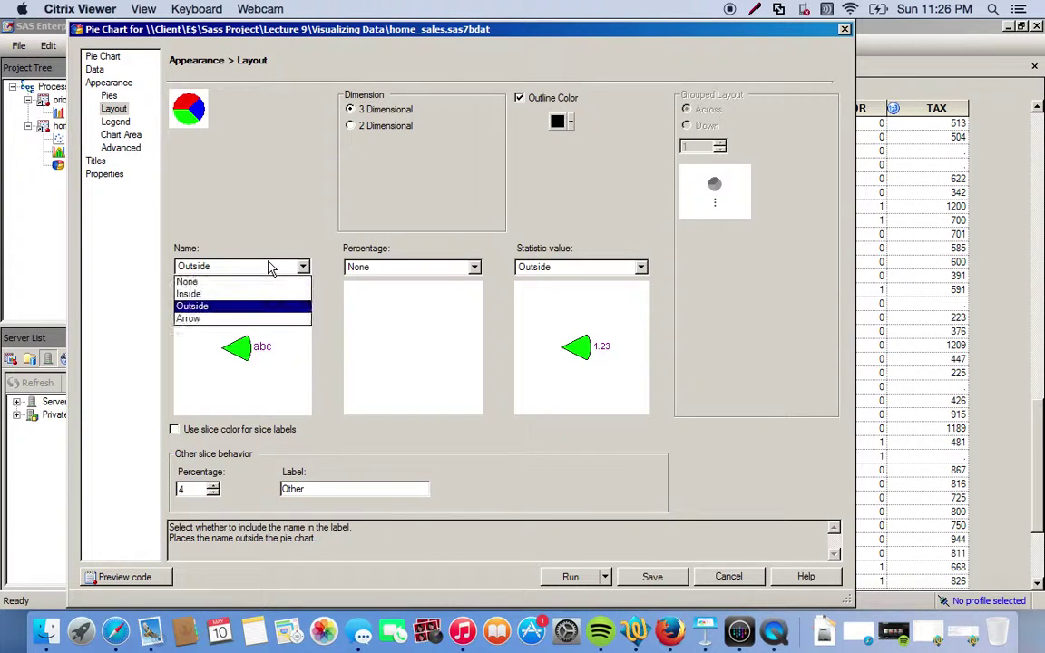
{"action": "left_click", "coordinate": [208, 296]}
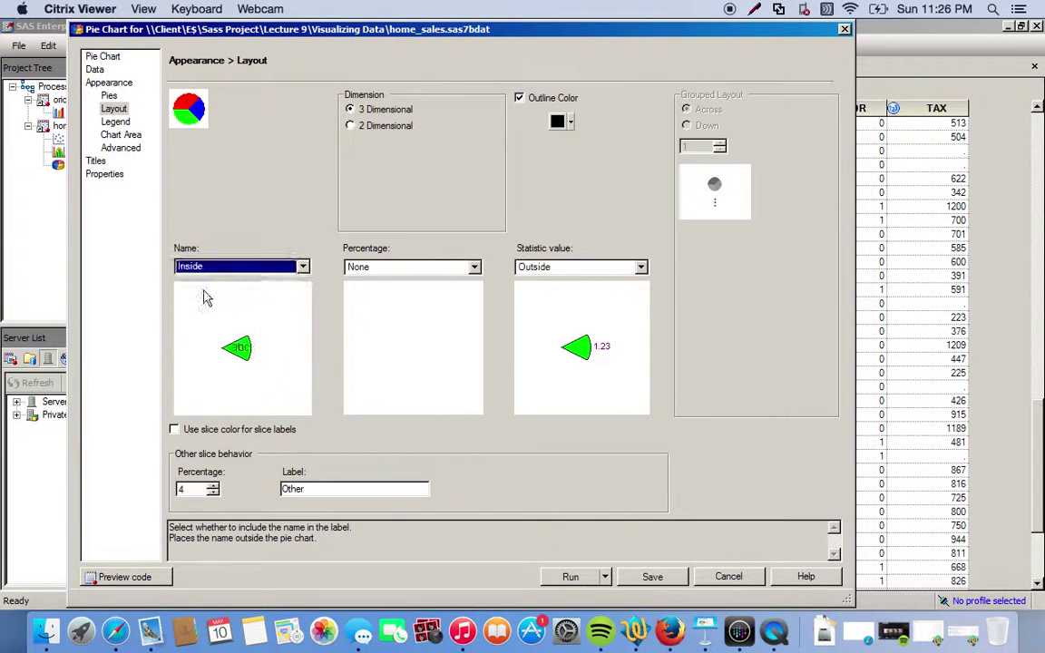
{"action": "left_click", "coordinate": [462, 268]}
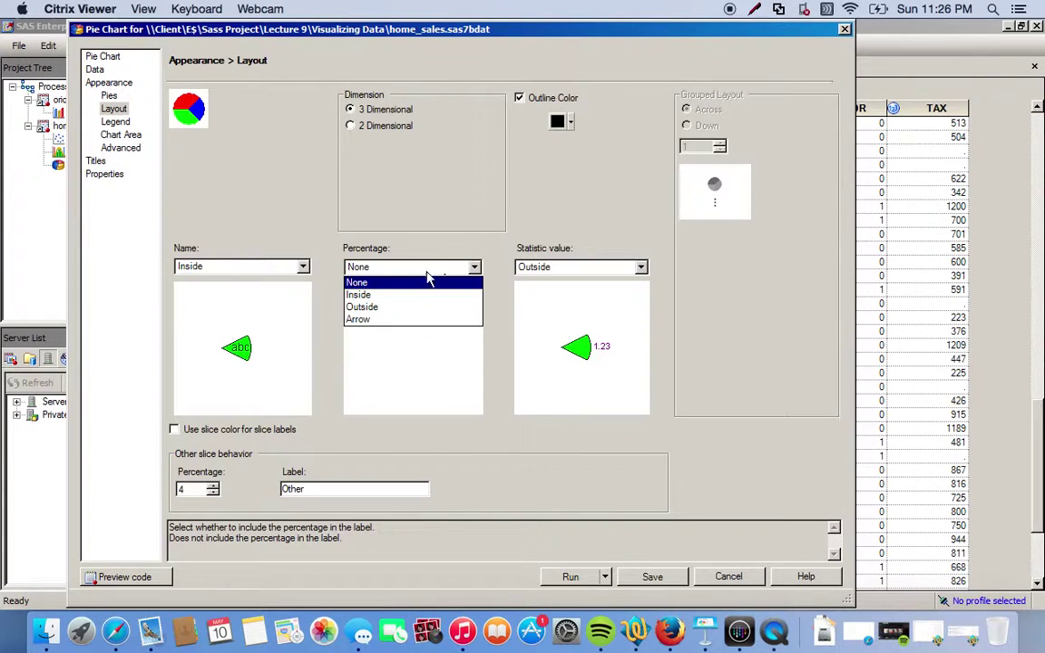
{"action": "left_click", "coordinate": [406, 297]}
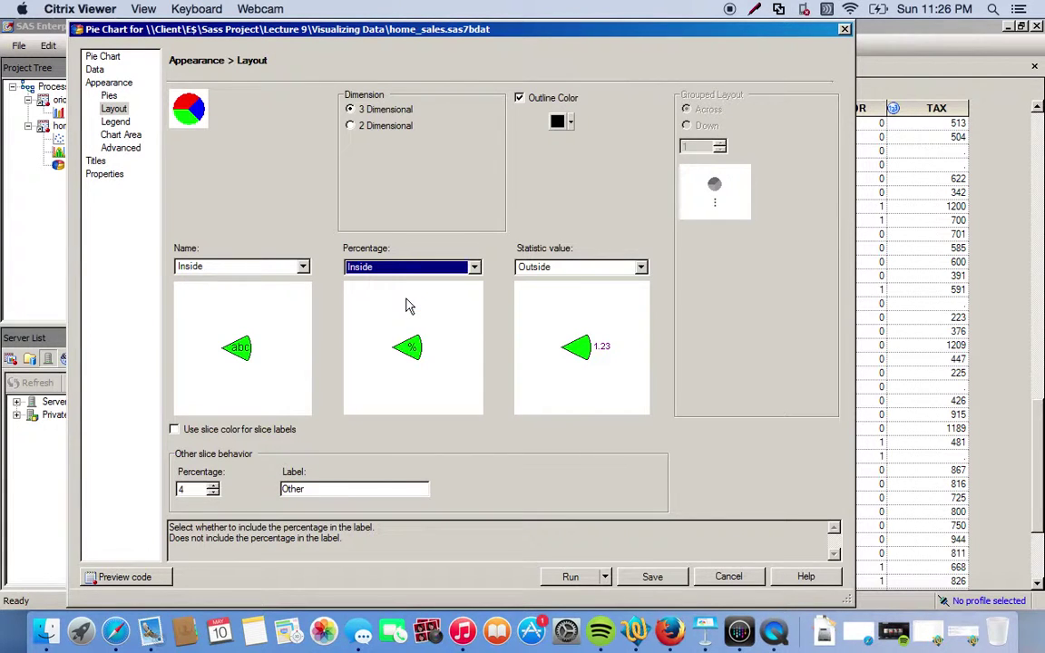
{"action": "left_click", "coordinate": [591, 268]}
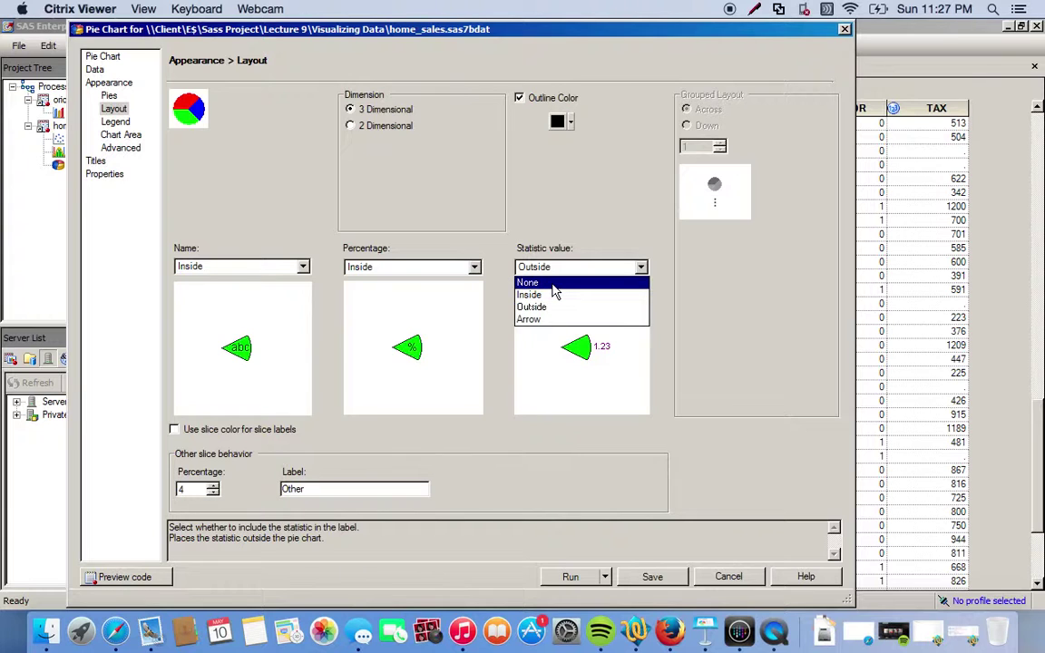
{"action": "left_click", "coordinate": [555, 292]}
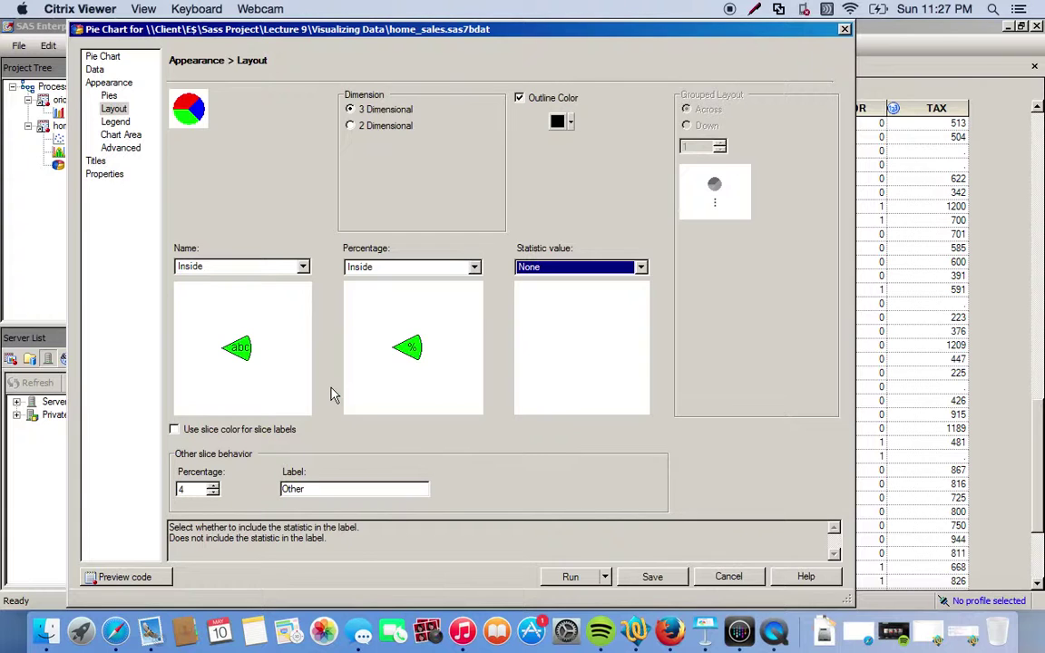
Set the Advanced slice statistic to Percentage and run the pie chart task
{"action": "left_click", "coordinate": [116, 122]}
{"action": "left_click", "coordinate": [120, 135]}
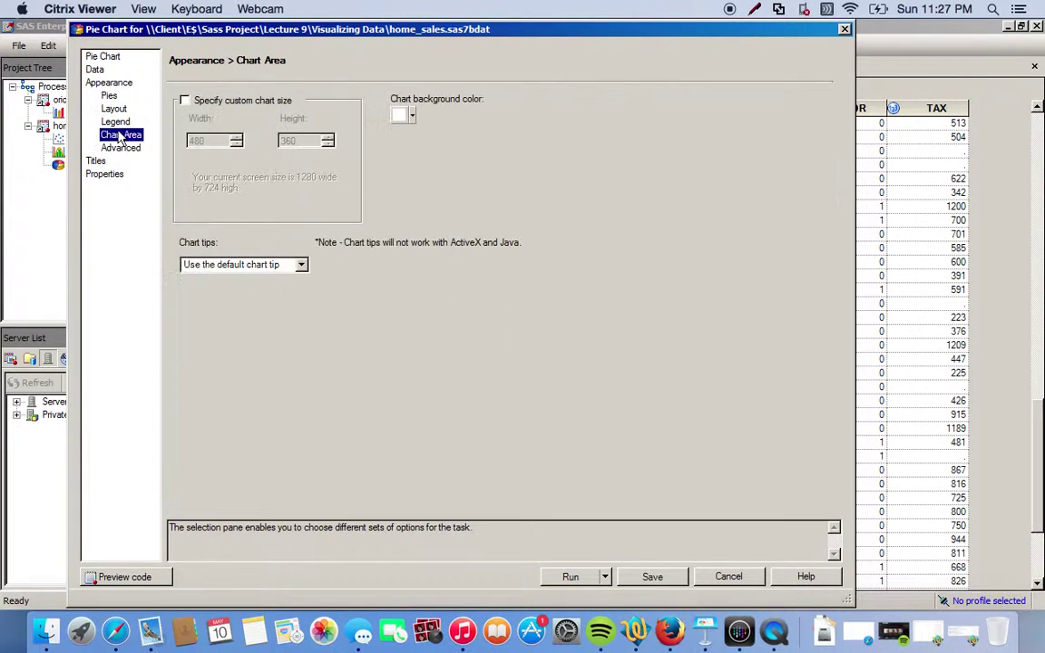
{"action": "left_click", "coordinate": [120, 148]}
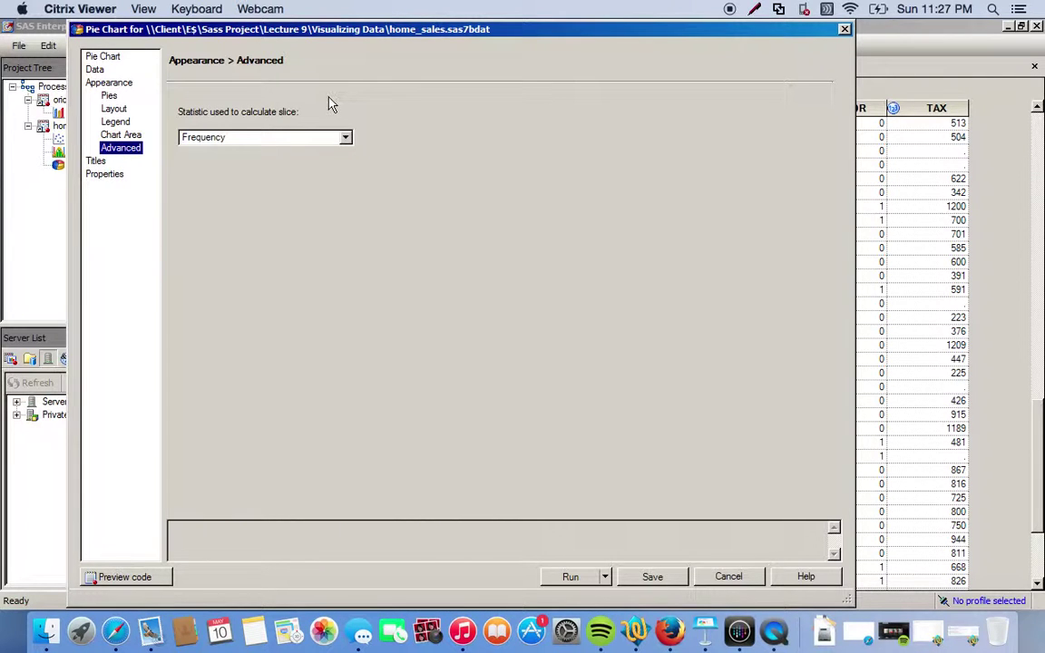
{"action": "left_click", "coordinate": [319, 138]}
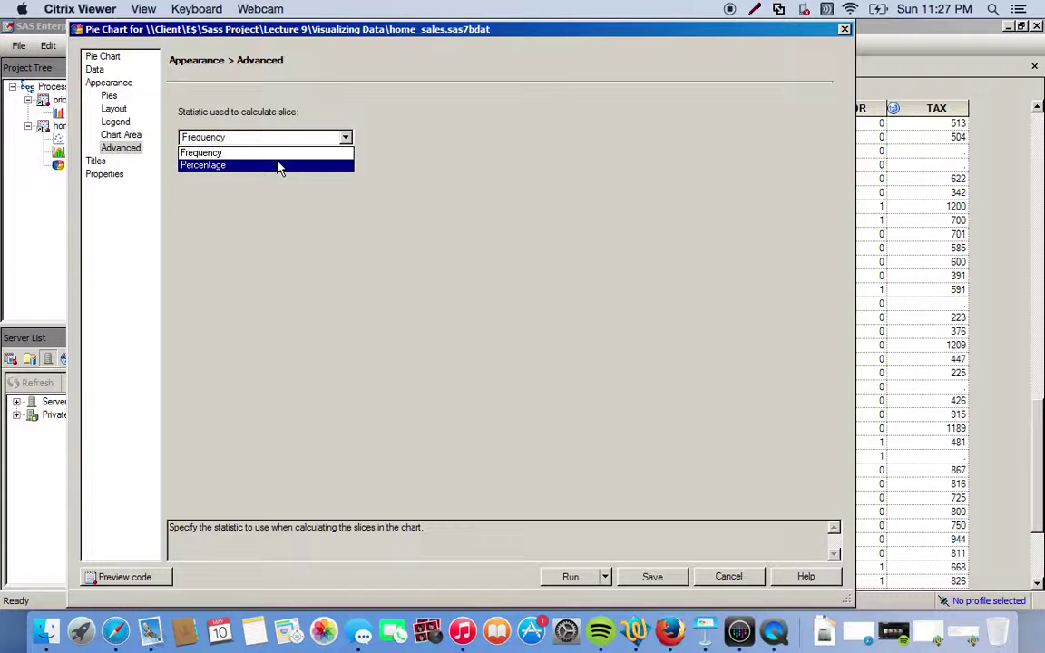
{"action": "left_click", "coordinate": [277, 166]}
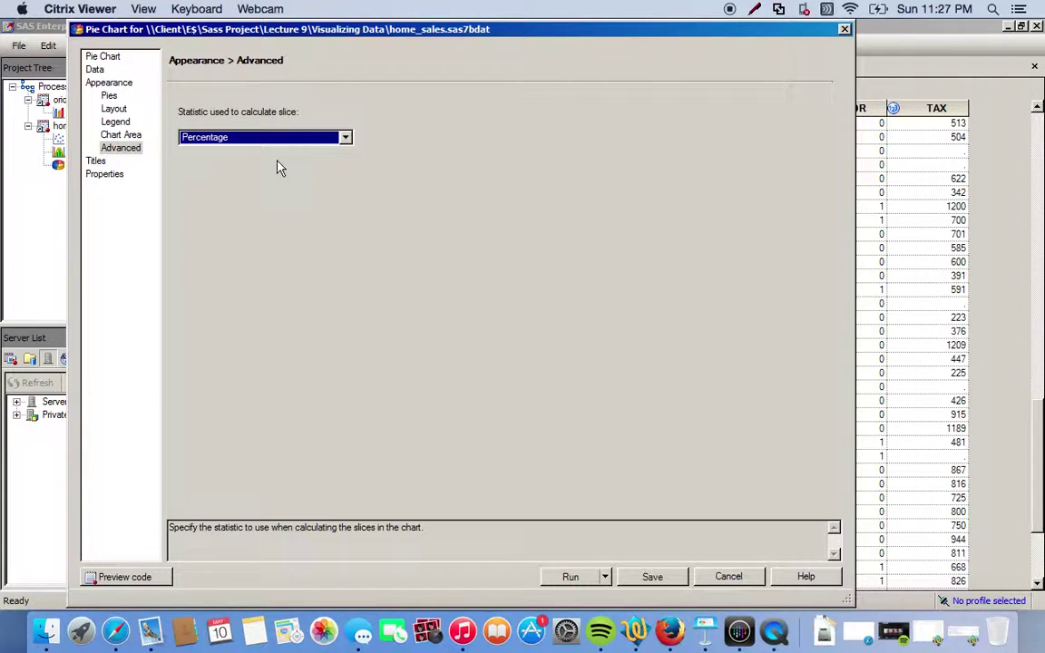
{"action": "left_click", "coordinate": [569, 578]}
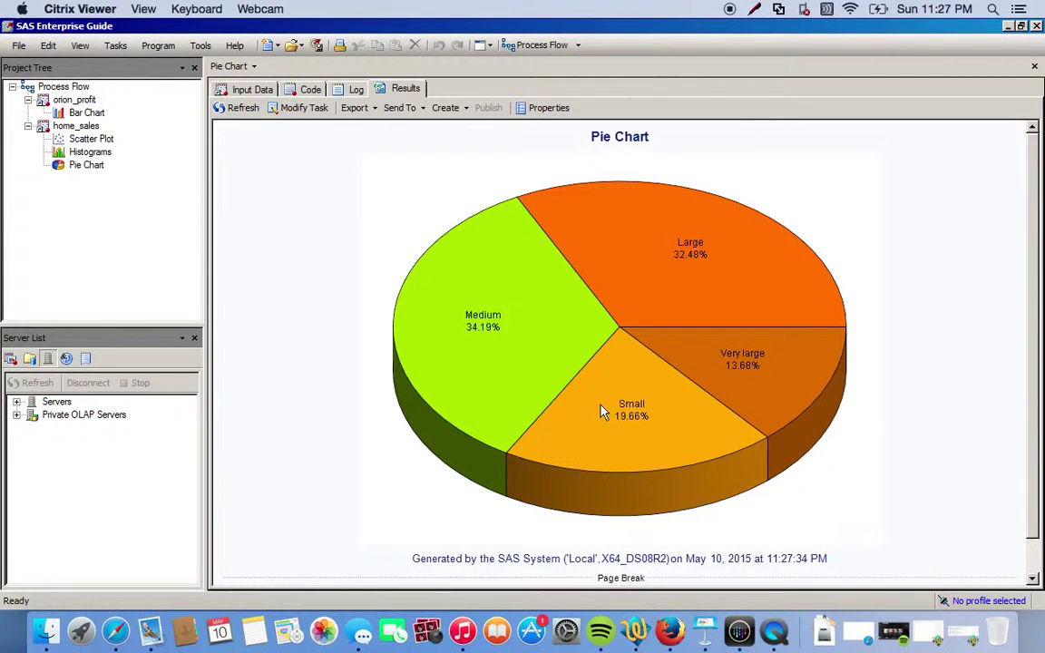
Check the tooltips of the Medium, Large, Small and Very large slices in the results
{"action": "mouse_move", "coordinate": [602, 412]}
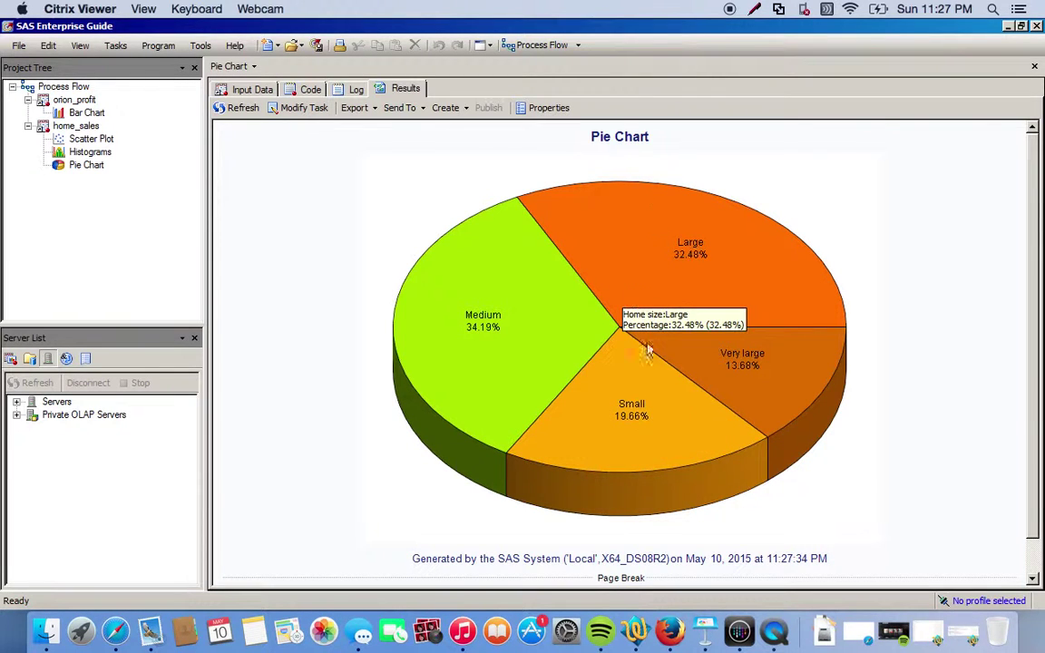
{"action": "mouse_move", "coordinate": [751, 390]}
{"action": "mouse_move", "coordinate": [665, 266]}
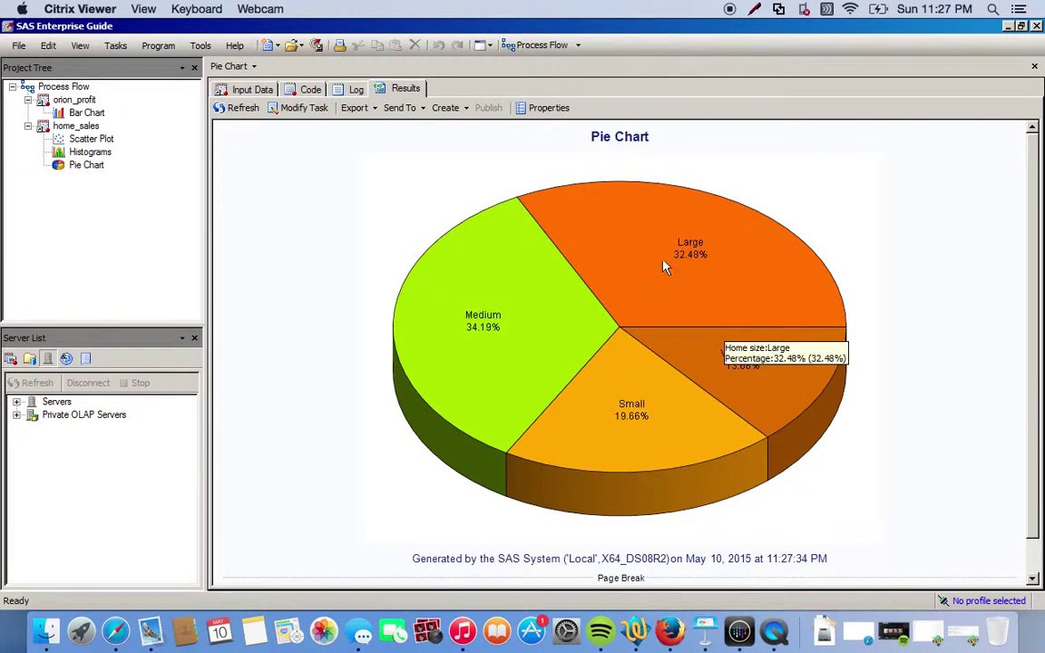
{"action": "mouse_move", "coordinate": [554, 426]}
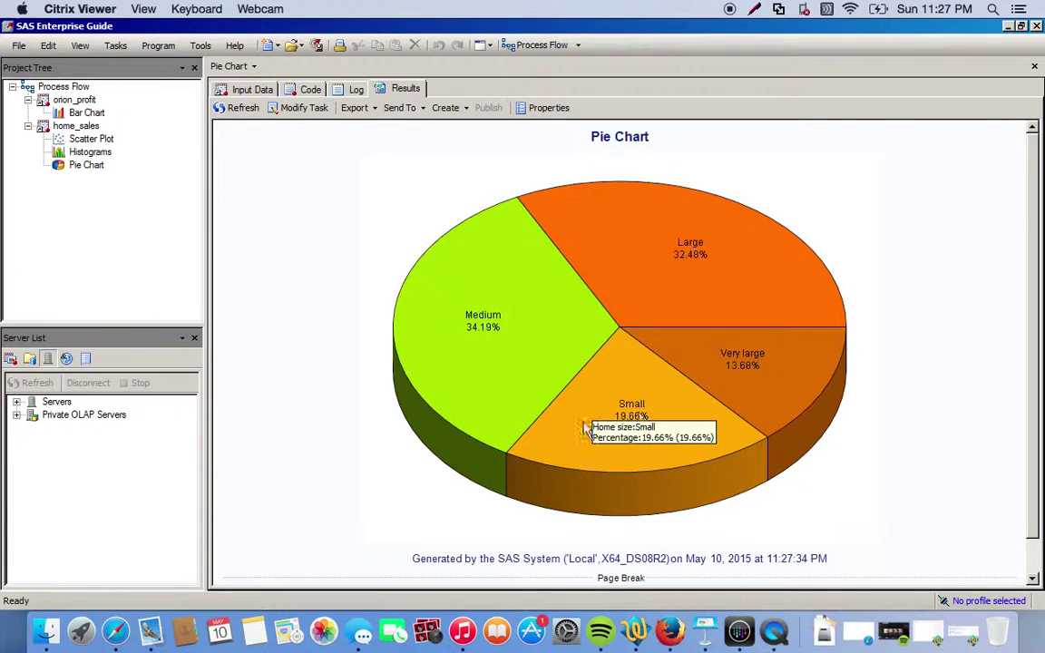
{"action": "mouse_move", "coordinate": [689, 283]}
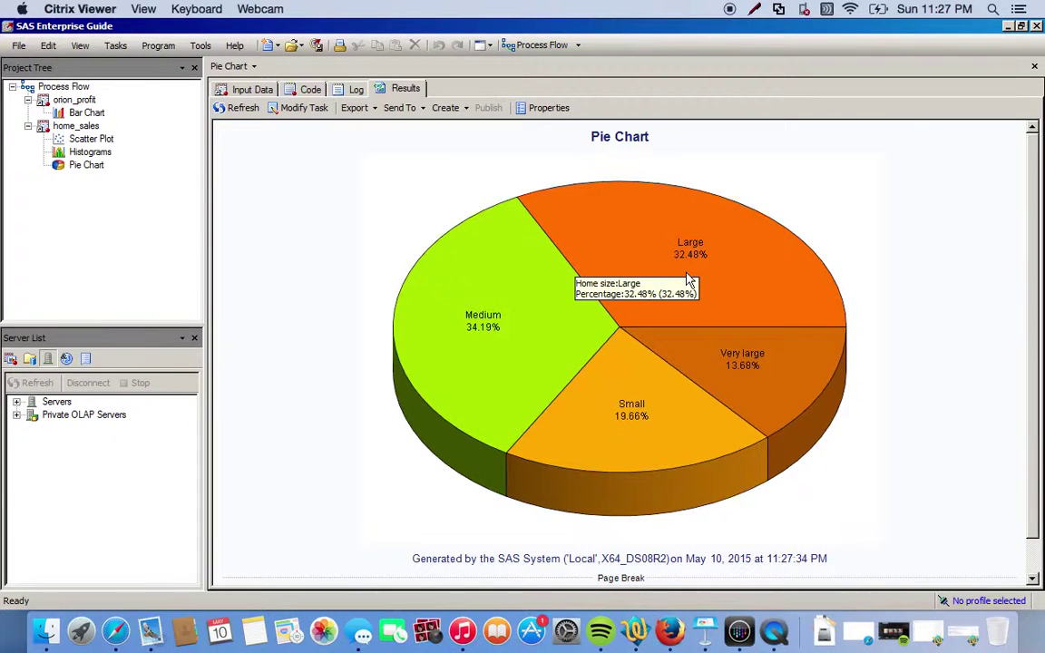
{"action": "mouse_move", "coordinate": [809, 372]}
{"action": "mouse_move", "coordinate": [594, 448]}
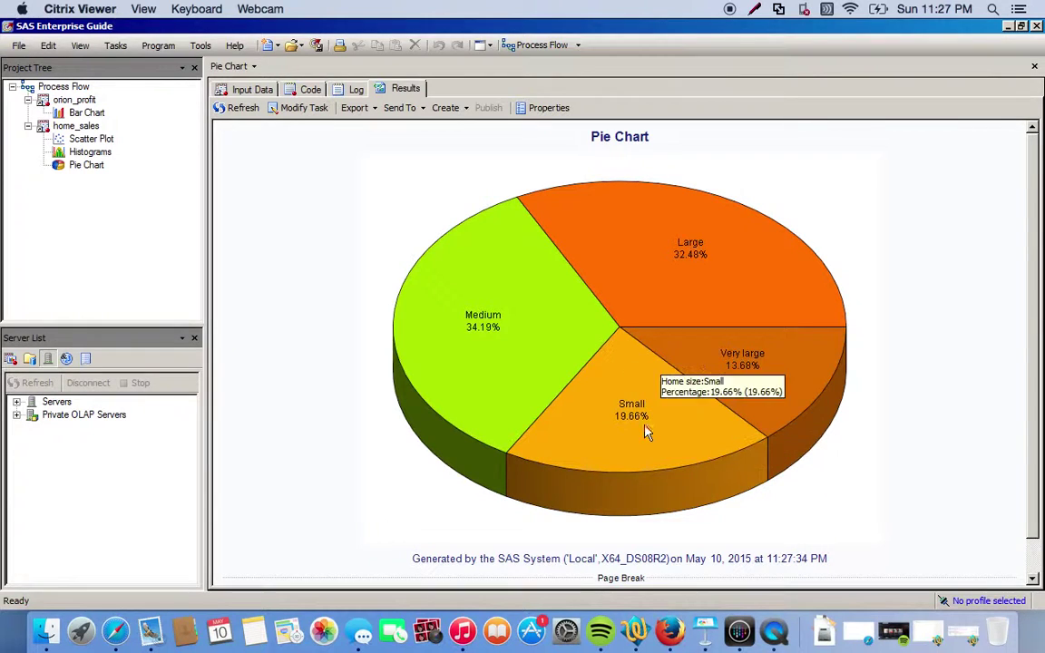
{"action": "mouse_move", "coordinate": [708, 346]}
{"action": "mouse_move", "coordinate": [612, 421]}
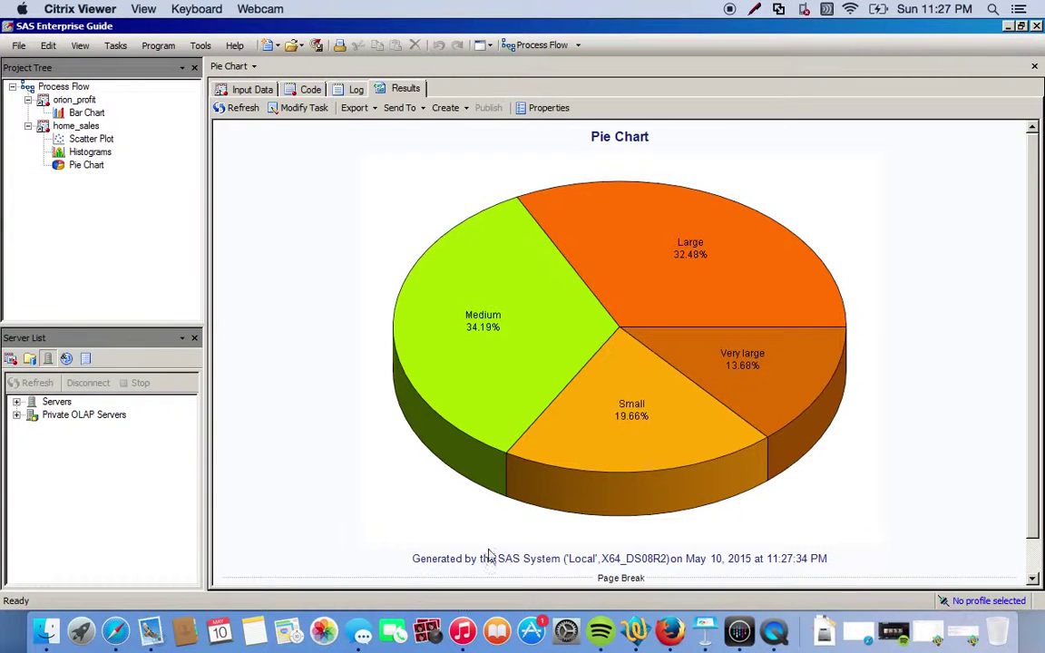
{"action": "mouse_move", "coordinate": [650, 484]}
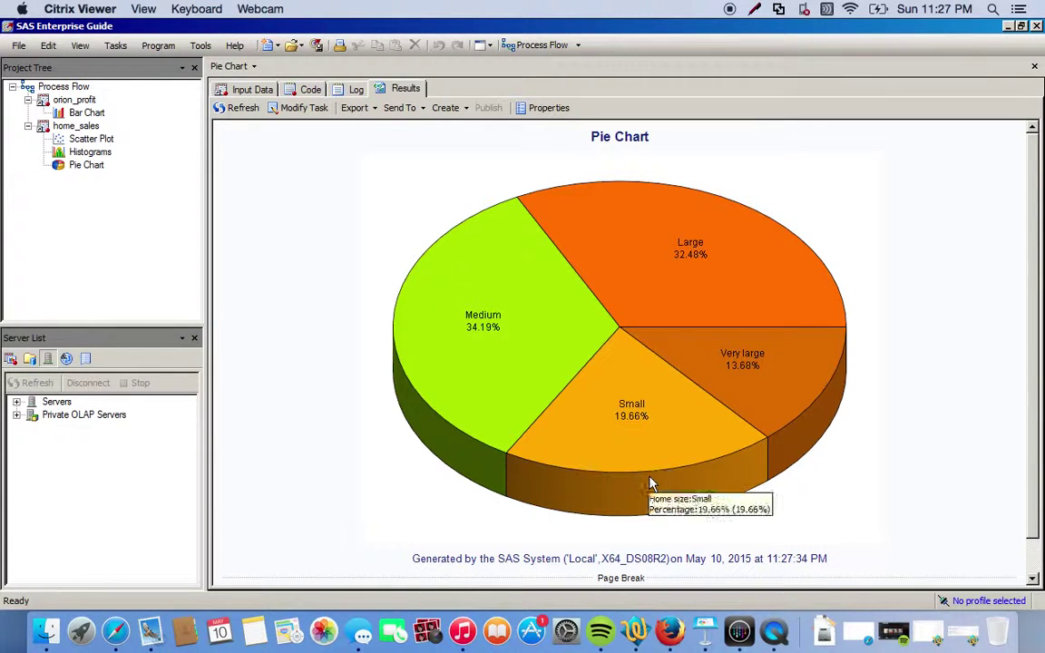